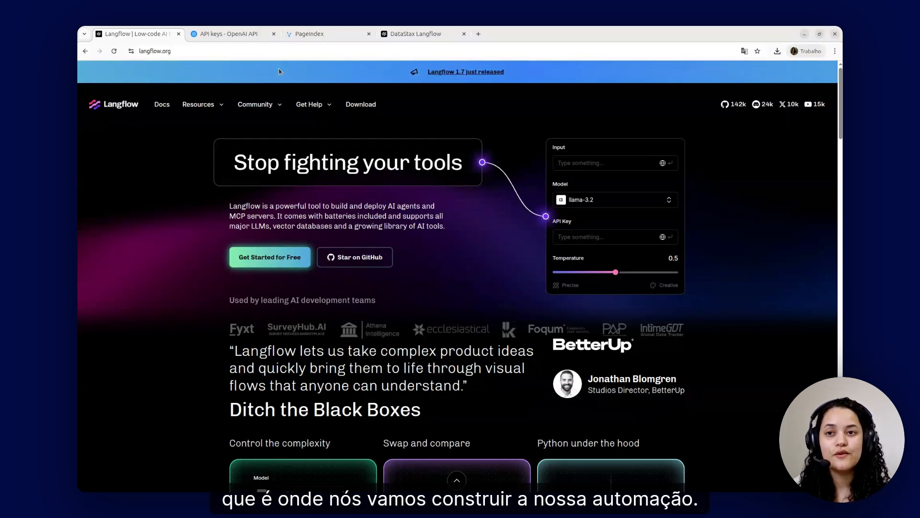
Step: View the OpenAI API keys page and the PageIndex home page, ending on the empty Langflow flow
{"action": "key", "text": "ctrl+Tab"}
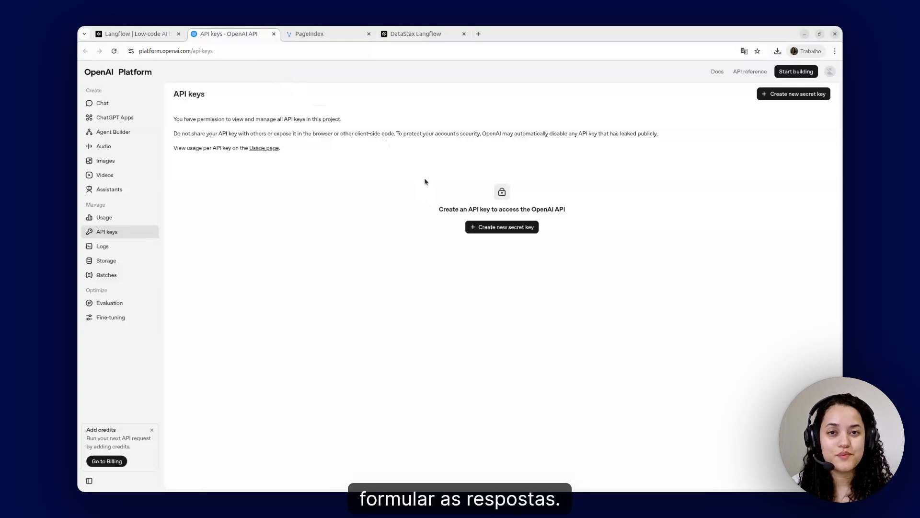
{"action": "key", "text": "ctrl+Tab"}
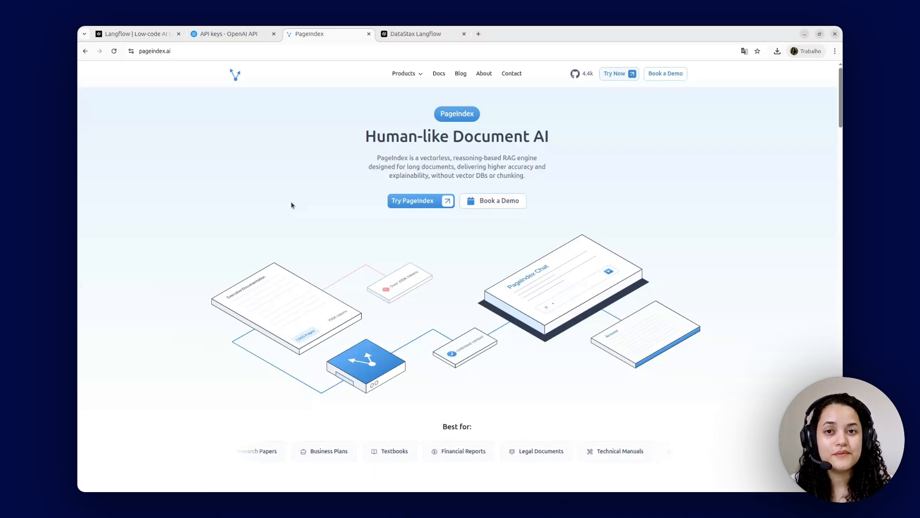
{"action": "key", "text": "ctrl+Tab"}
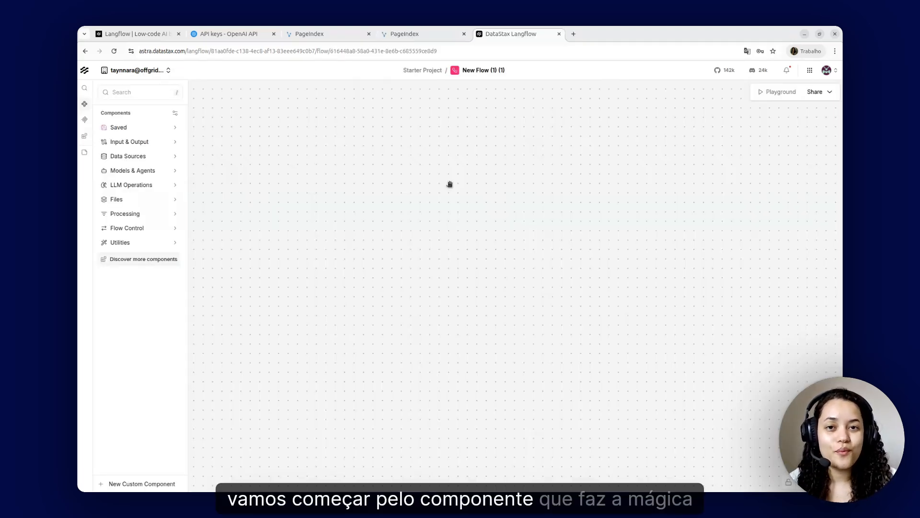
Step: Add the saved PageIndex PDF Processor component to the empty canvas and go to its API Key field
{"action": "left_click", "coordinate": [128, 132]}
{"action": "left_click_drag", "start_coordinate": [139, 156], "coordinate": [391, 150]}
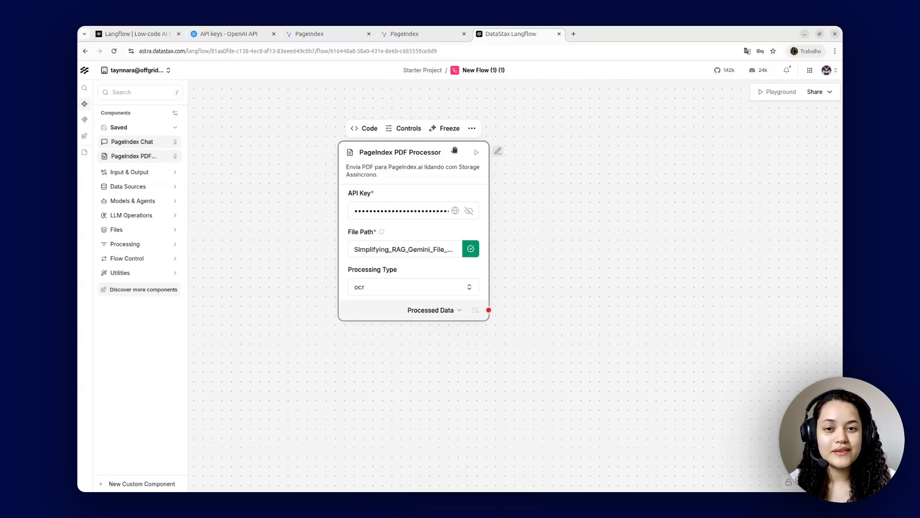
{"action": "left_click", "coordinate": [374, 210]}
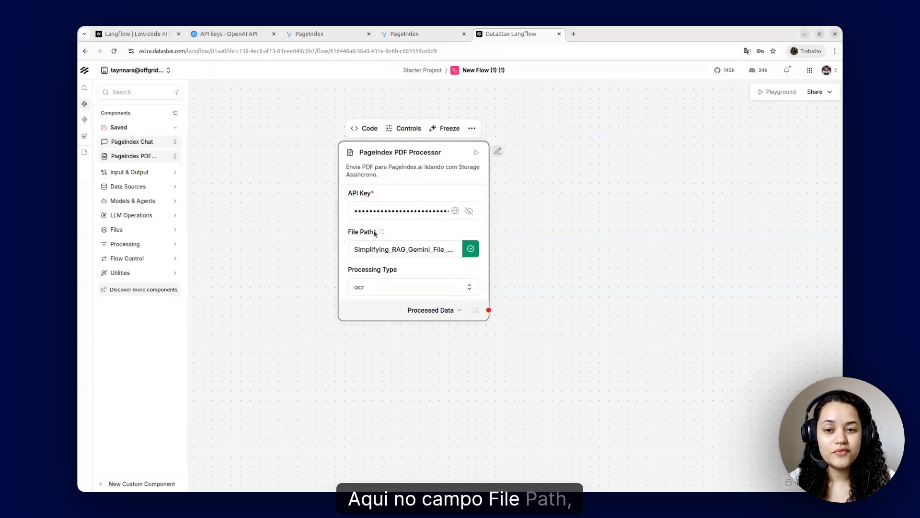
Step: Choose the scanned NF invoice PDF as the PageIndex PDF Processor's file and set its Processing Type to ocr
{"action": "left_click", "coordinate": [452, 255]}
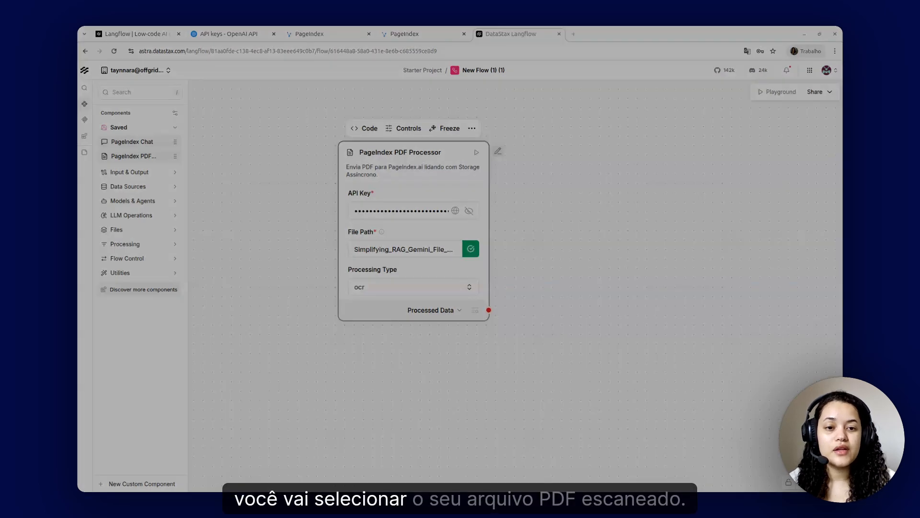
{"action": "left_click", "coordinate": [663, 202]}
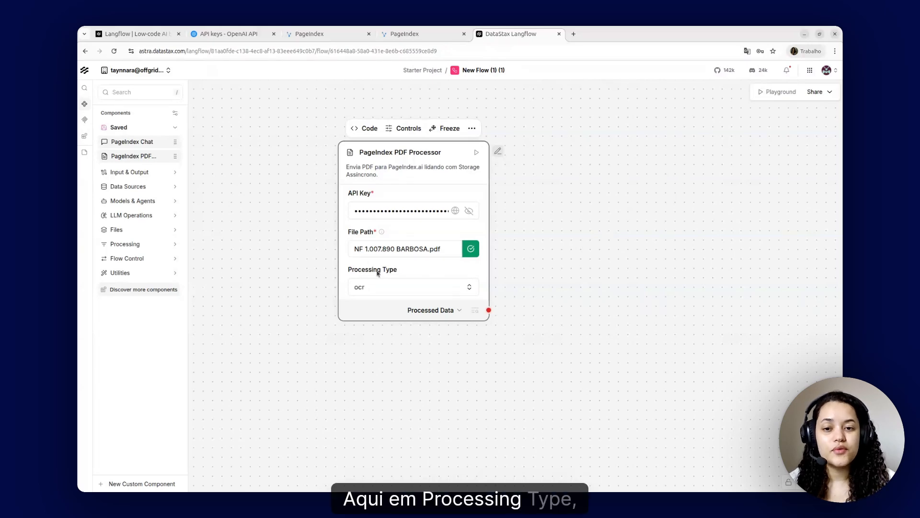
{"action": "left_click", "coordinate": [456, 287]}
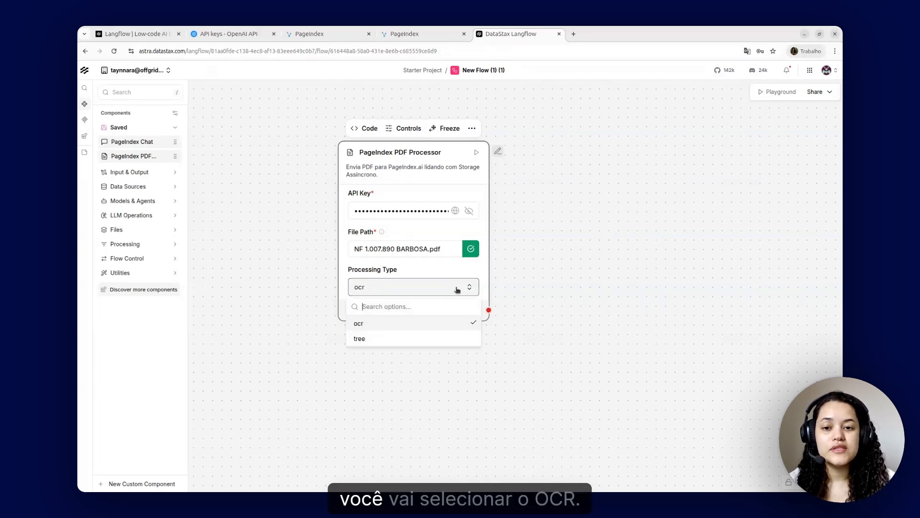
{"action": "left_click", "coordinate": [370, 322]}
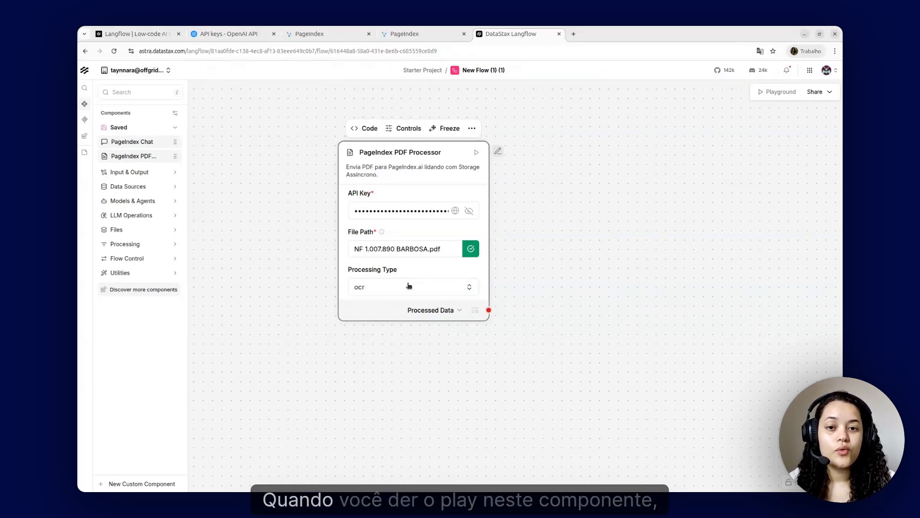
Step: Run the PageIndex PDF Processor and select the generated doc_id value in its component output
{"action": "left_click", "coordinate": [476, 154]}
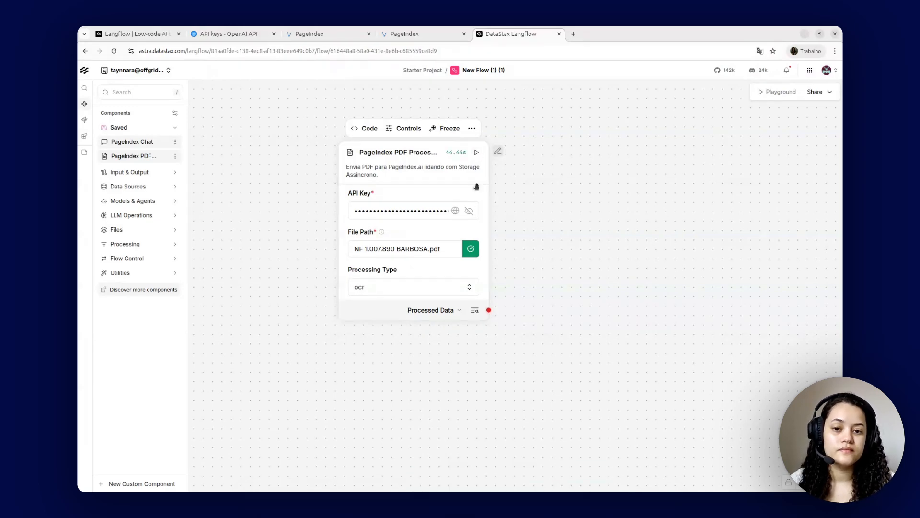
{"action": "left_click", "coordinate": [474, 312]}
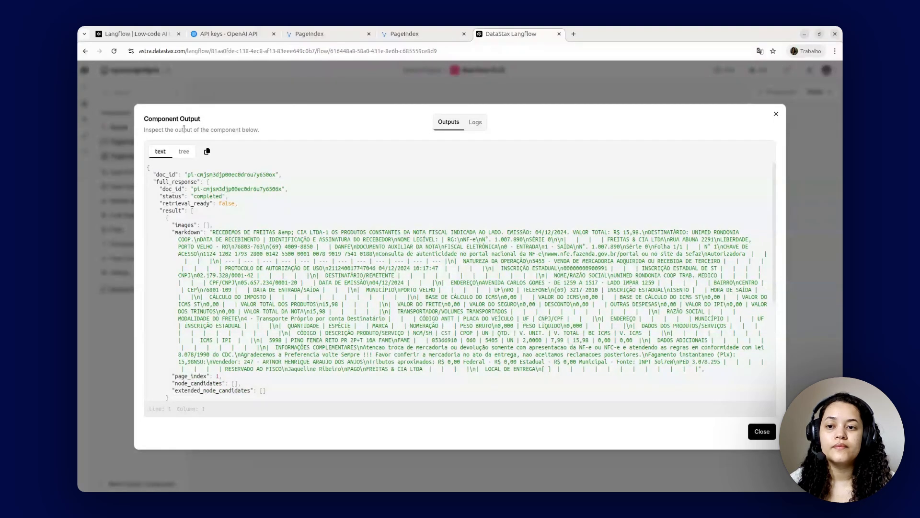
{"action": "left_click_drag", "start_coordinate": [187, 174], "coordinate": [274, 173]}
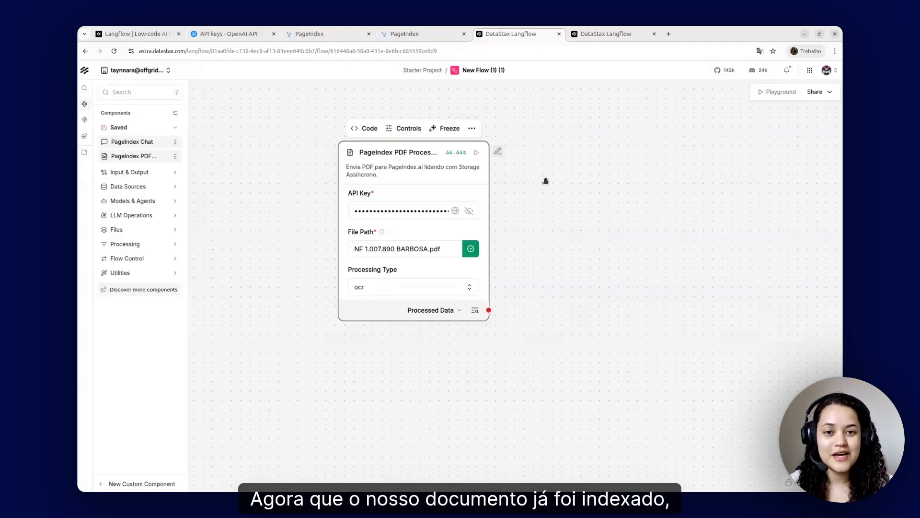
Step: Add a Chat Input component to the canvas above the PageIndex PDF Processor
{"action": "left_click_drag", "start_coordinate": [560, 142], "coordinate": [477, 272]}
{"action": "scroll", "coordinate": [536, 189], "scroll_direction": "down", "scroll_amount": 3}
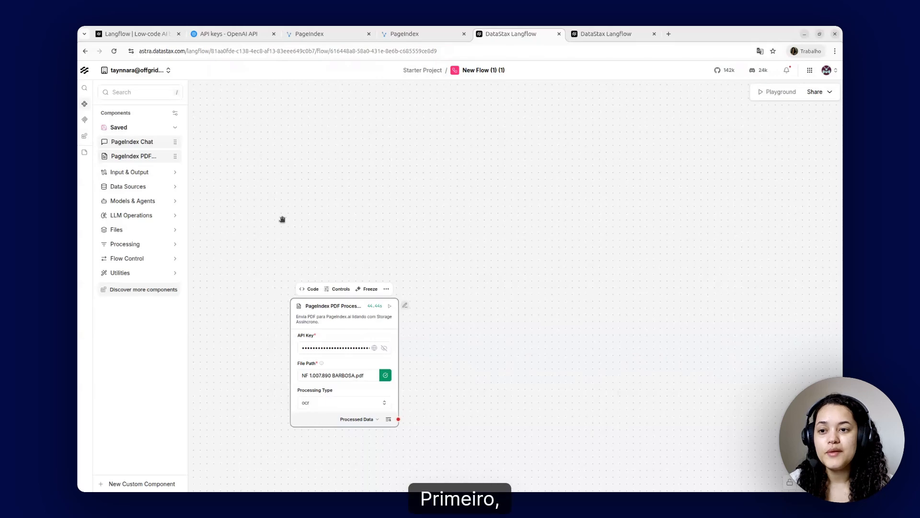
{"action": "left_click", "coordinate": [178, 174]}
{"action": "left_click_drag", "start_coordinate": [146, 188], "coordinate": [349, 145]}
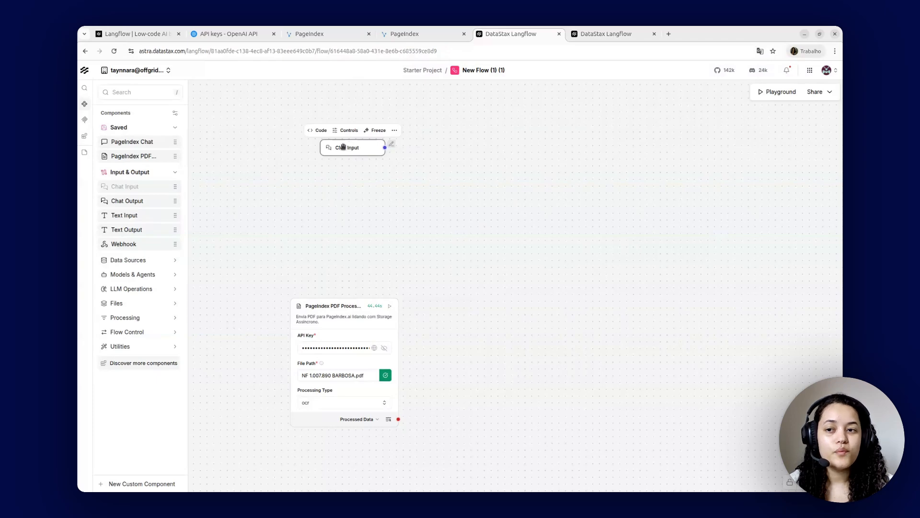
Step: Find the Prompt Template component and place it on the canvas to the right of Chat Input
{"action": "type", "text": "promp"}
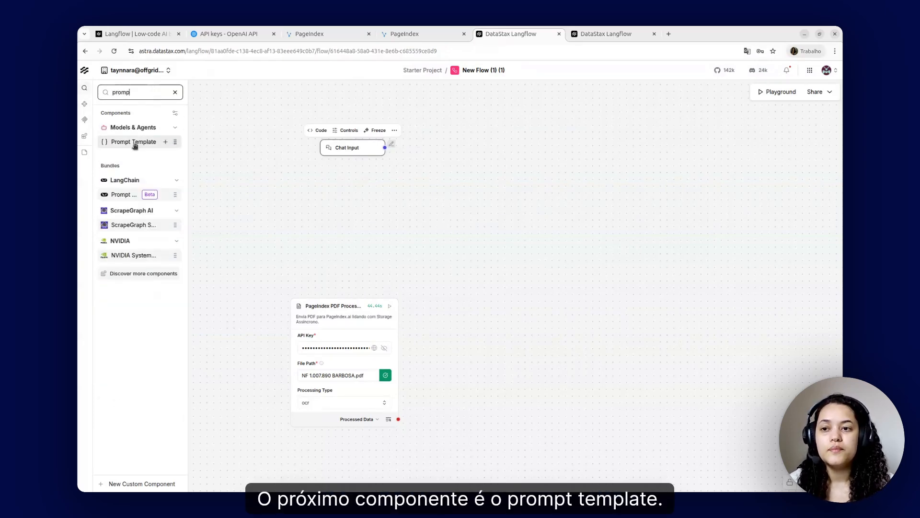
{"action": "left_click_drag", "start_coordinate": [135, 142], "coordinate": [377, 147]}
{"action": "left_click_drag", "start_coordinate": [439, 121], "coordinate": [473, 130]}
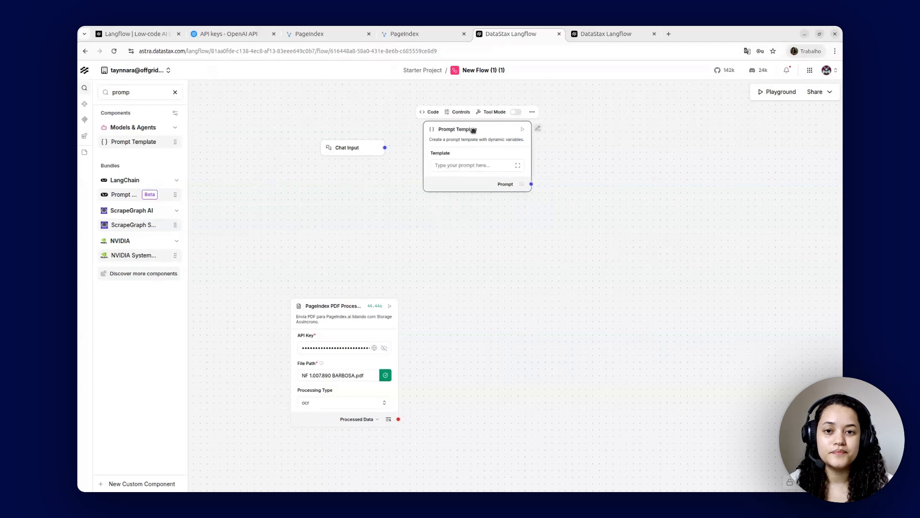
Step: Save the template as "Você é um especialista contábil especializado em OCR de visão computacional de documentos fiscais. Pergunta do usuário: {pergunta} Sua resposta:"
{"action": "left_click", "coordinate": [490, 165]}
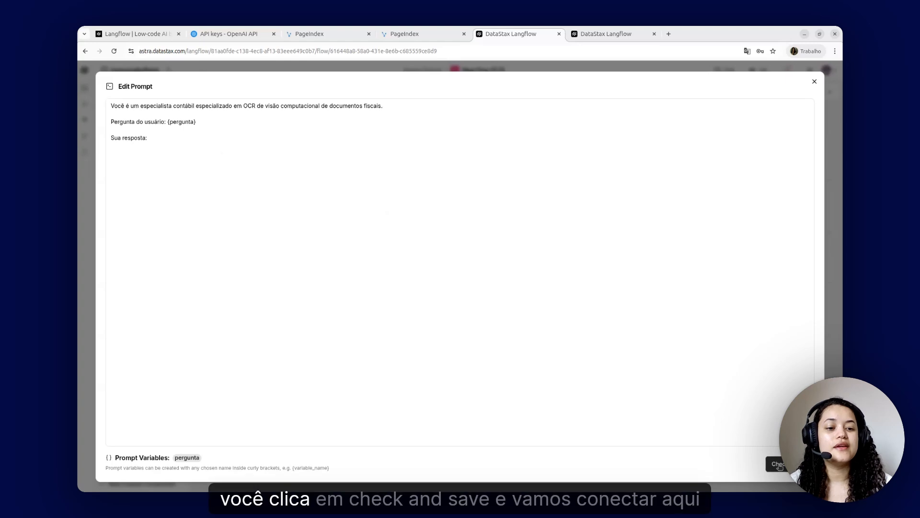
{"action": "left_click", "coordinate": [778, 465]}
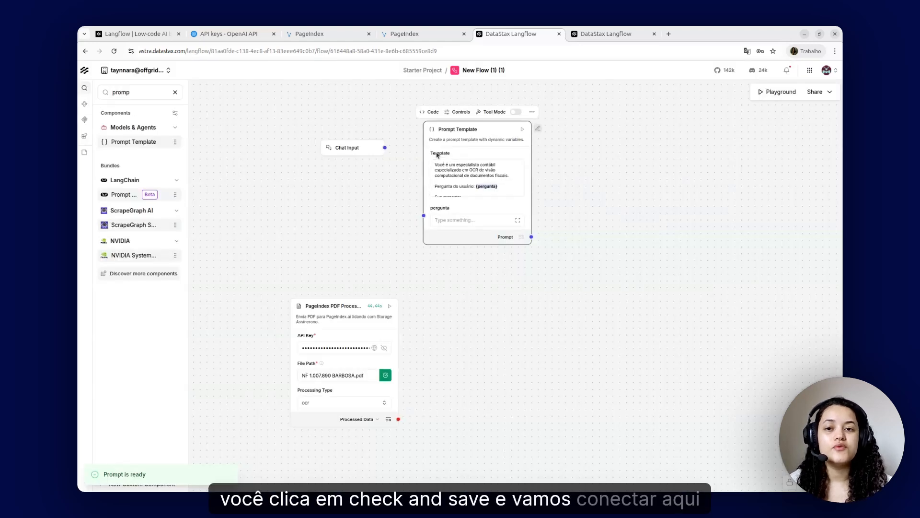
Step: Connect the Chat Input output to the Prompt Template's pergunta input and nudge the template slightly
{"action": "left_click_drag", "start_coordinate": [384, 148], "coordinate": [425, 219]}
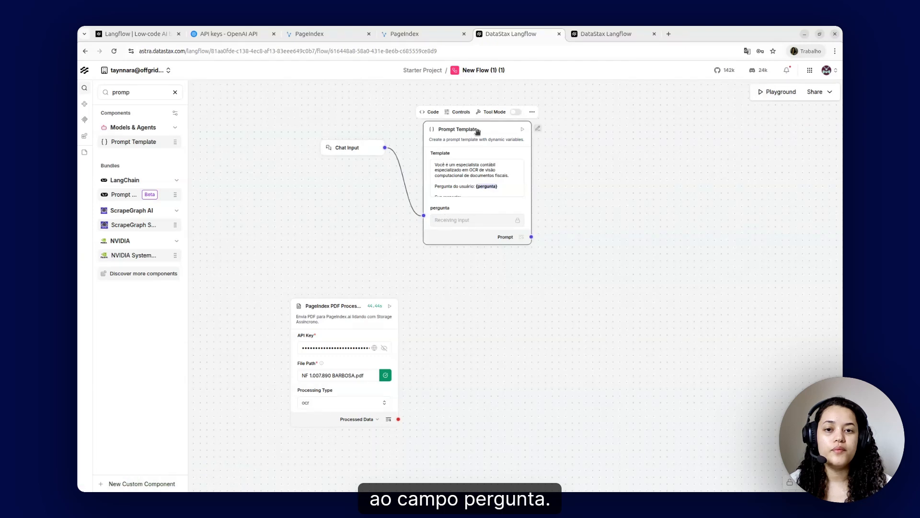
{"action": "left_click_drag", "start_coordinate": [477, 129], "coordinate": [479, 128]}
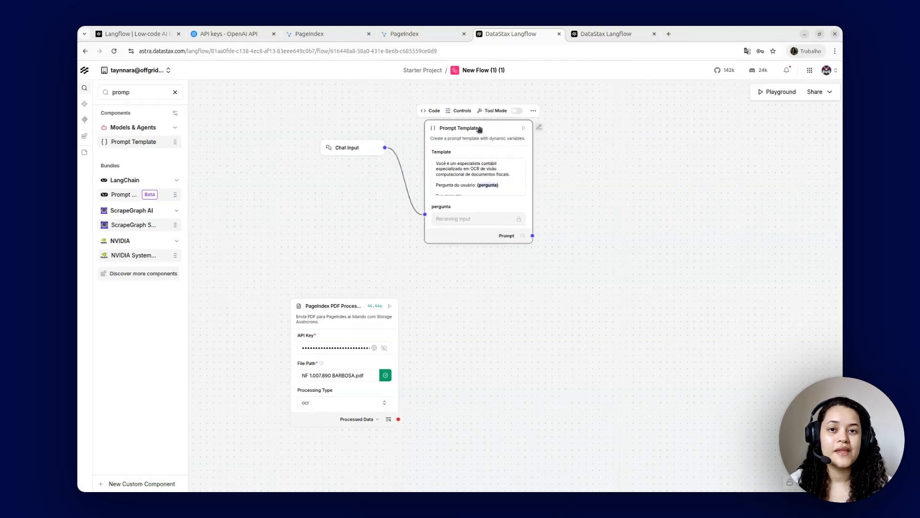
Step: Add the saved PageIndex Chat component to the right of Prompt Template and connect the template's Prompt output to its Query input
{"action": "scroll", "coordinate": [592, 137], "scroll_direction": "up", "scroll_amount": 5}
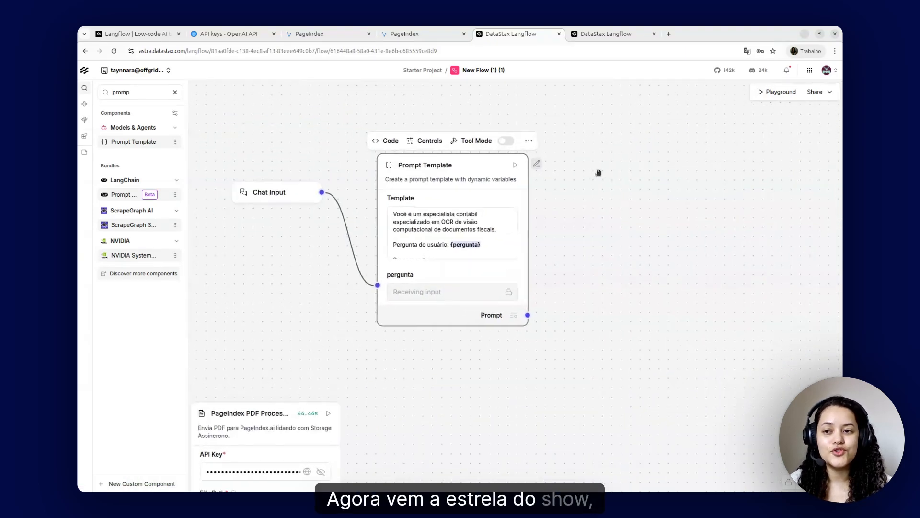
{"action": "left_click", "coordinate": [175, 92]}
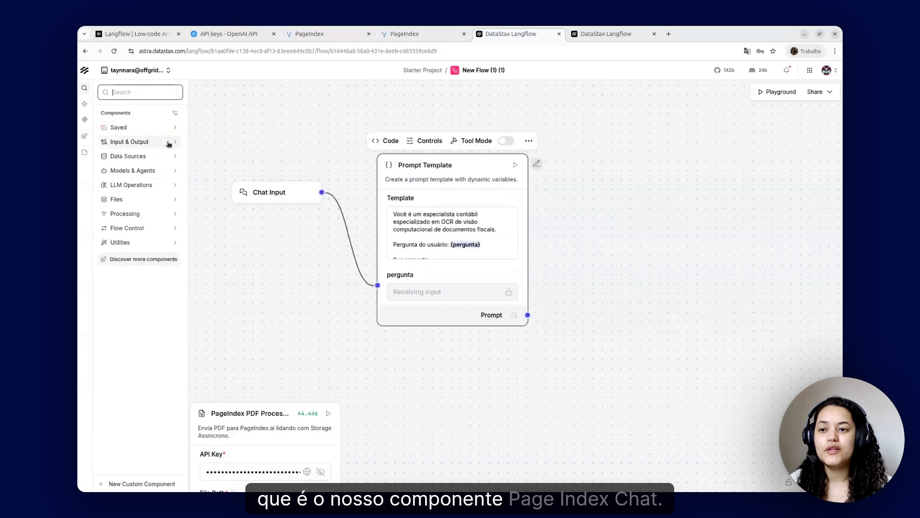
{"action": "left_click", "coordinate": [144, 128]}
{"action": "left_click_drag", "start_coordinate": [140, 145], "coordinate": [600, 158]}
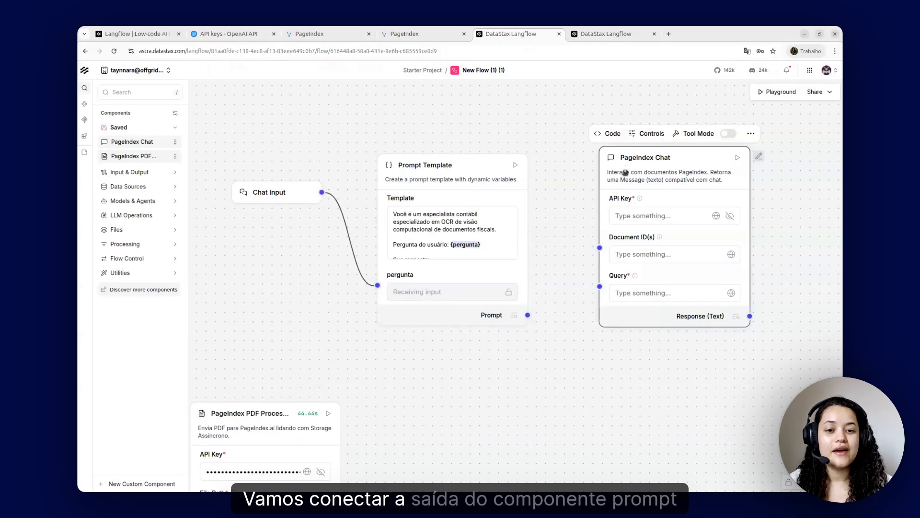
{"action": "left_click_drag", "start_coordinate": [527, 315], "coordinate": [599, 287]}
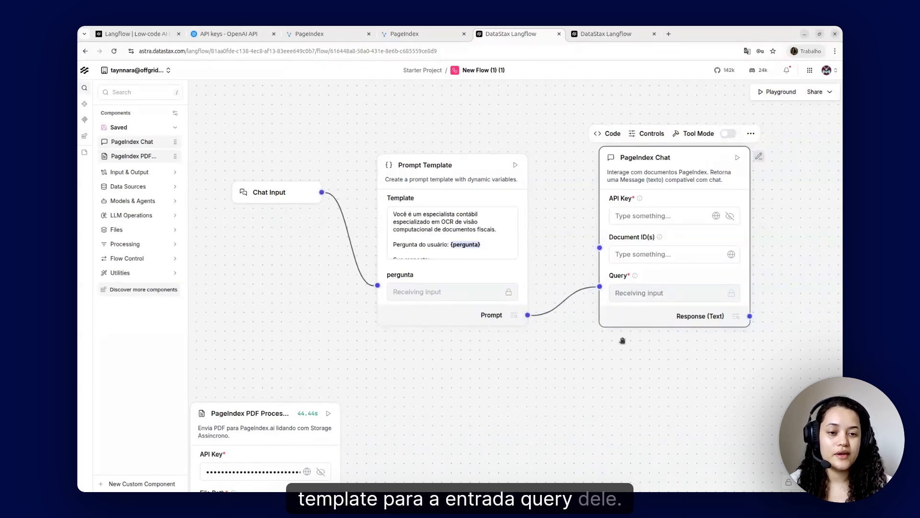
Step: Paste the PageIndex API key into the API Key field of the PageIndex Chat component
{"action": "scroll", "coordinate": [624, 345], "scroll_direction": "right", "scroll_amount": 3}
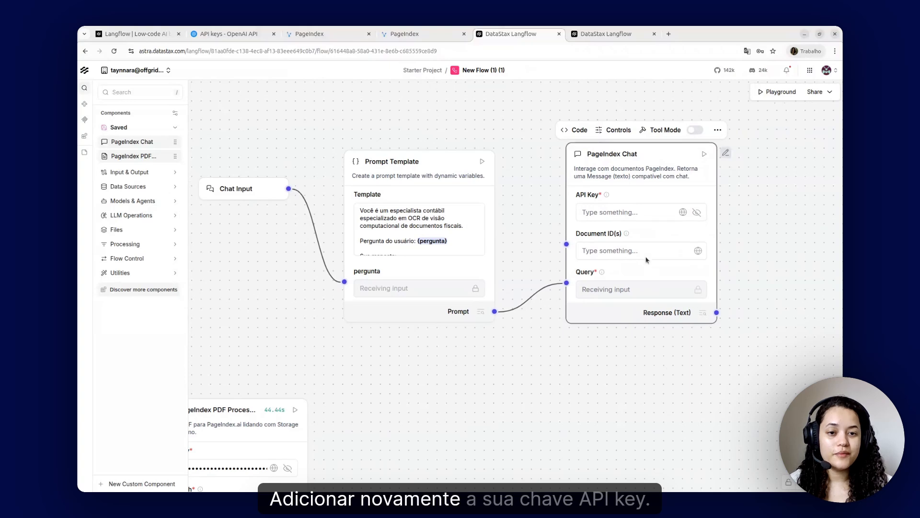
{"action": "left_click", "coordinate": [626, 212]}
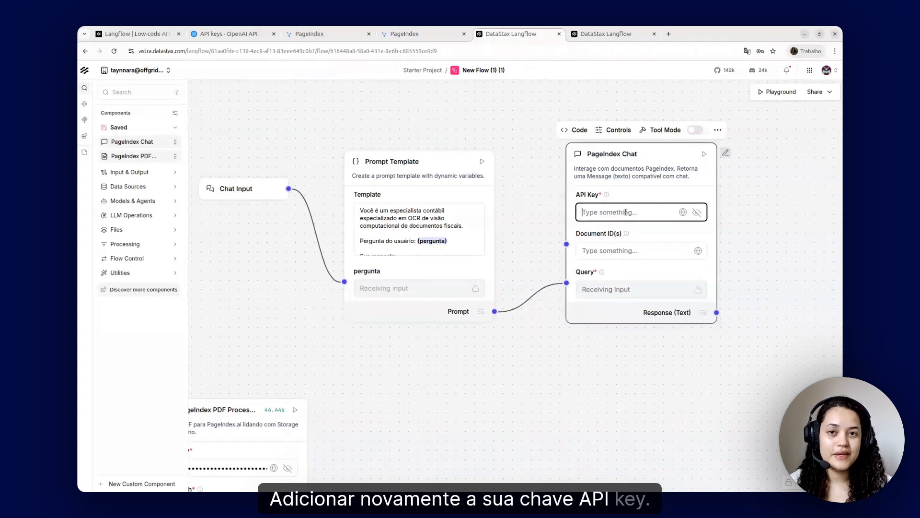
{"action": "key", "text": "ctrl+v"}
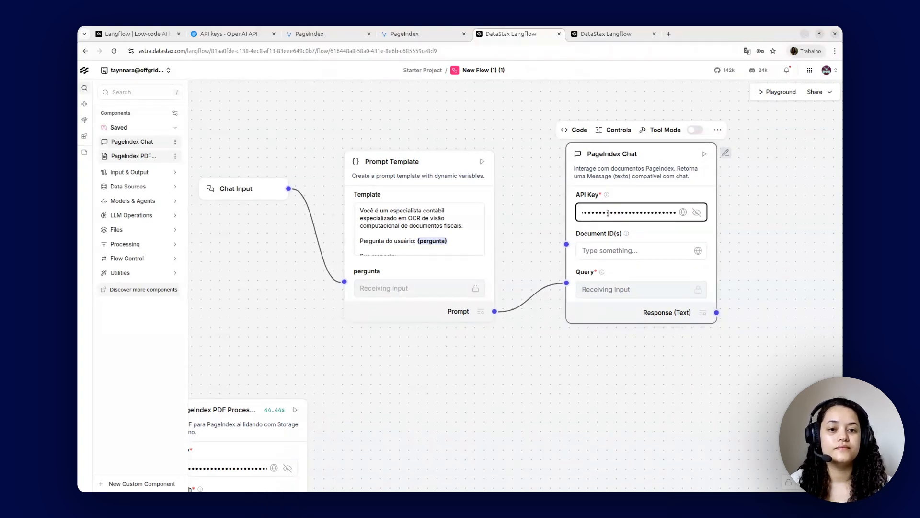
Step: Copy the doc_id value from the PageIndex PDF Processor's output and close the output view
{"action": "scroll", "coordinate": [607, 212], "scroll_direction": "left", "scroll_amount": 1}
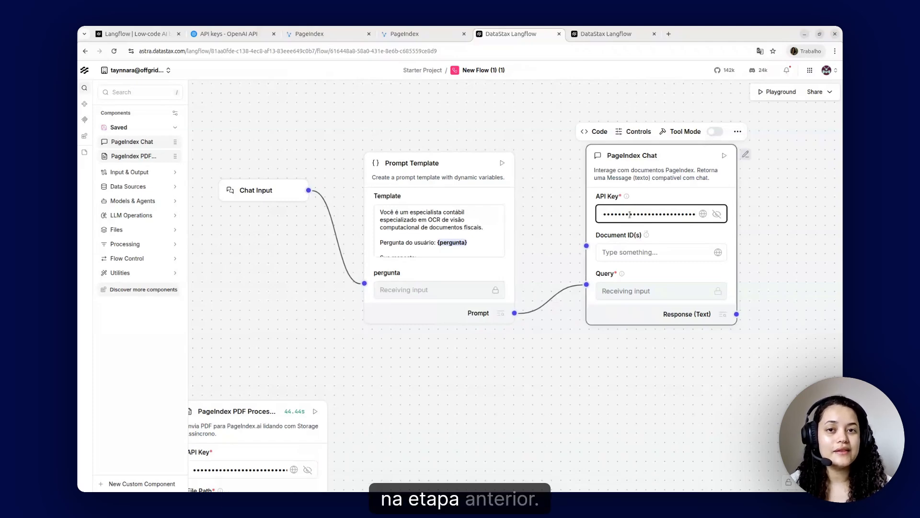
{"action": "left_click_drag", "start_coordinate": [375, 429], "coordinate": [505, 214]}
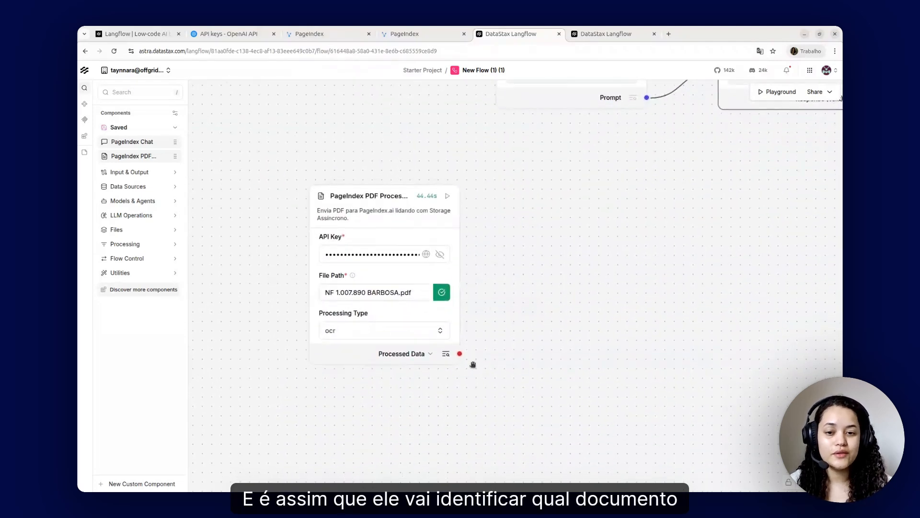
{"action": "left_click", "coordinate": [456, 338]}
{"action": "left_click", "coordinate": [446, 354]}
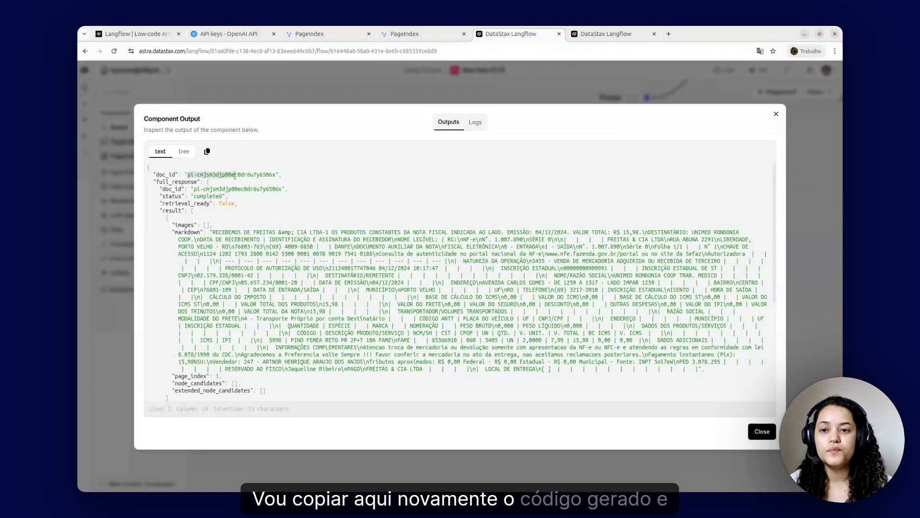
{"action": "left_click_drag", "start_coordinate": [235, 176], "coordinate": [276, 174]}
{"action": "key", "text": "ctrl+c"}
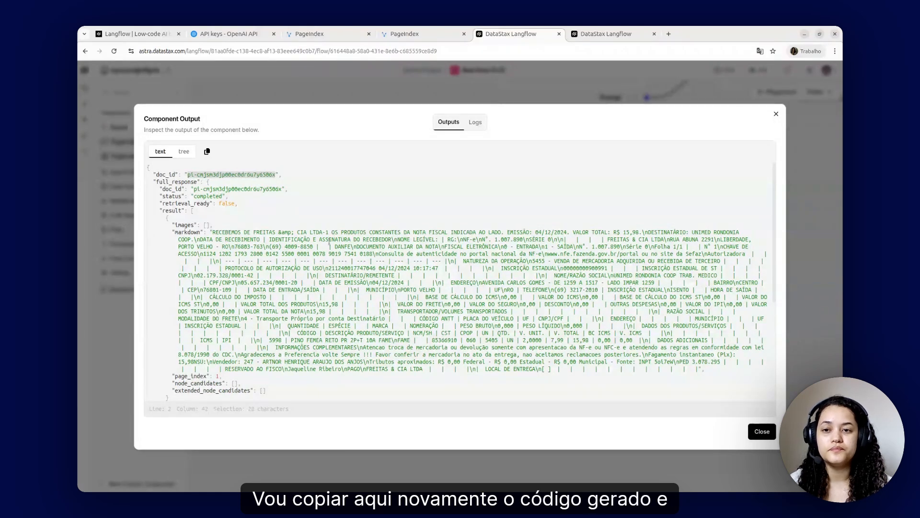
{"action": "left_click", "coordinate": [762, 431]}
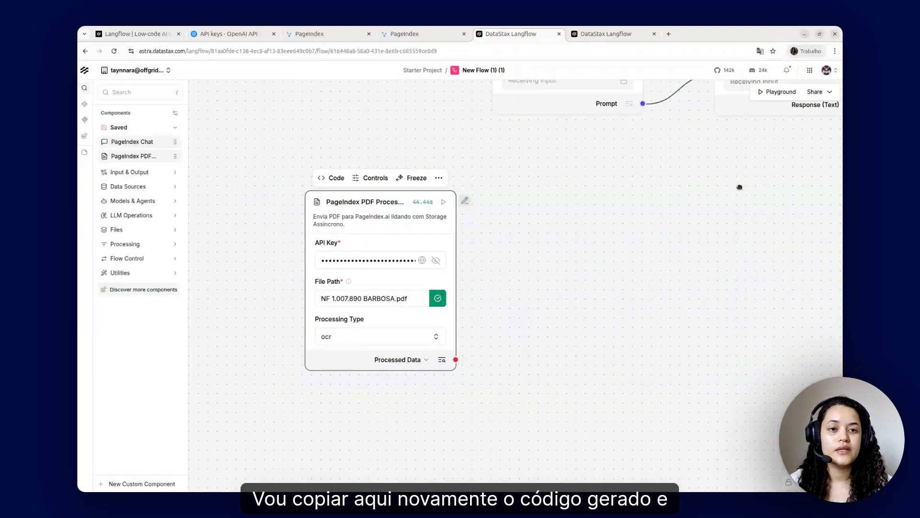
Step: Paste the copied document ID into the Document ID(s) field of the PageIndex Chat component
{"action": "scroll", "coordinate": [733, 216], "scroll_direction": "right", "scroll_amount": 5}
{"action": "scroll", "coordinate": [734, 216], "scroll_direction": "up", "scroll_amount": 4}
{"action": "scroll", "coordinate": [725, 256], "scroll_direction": "left", "scroll_amount": 2}
{"action": "left_click", "coordinate": [597, 248]}
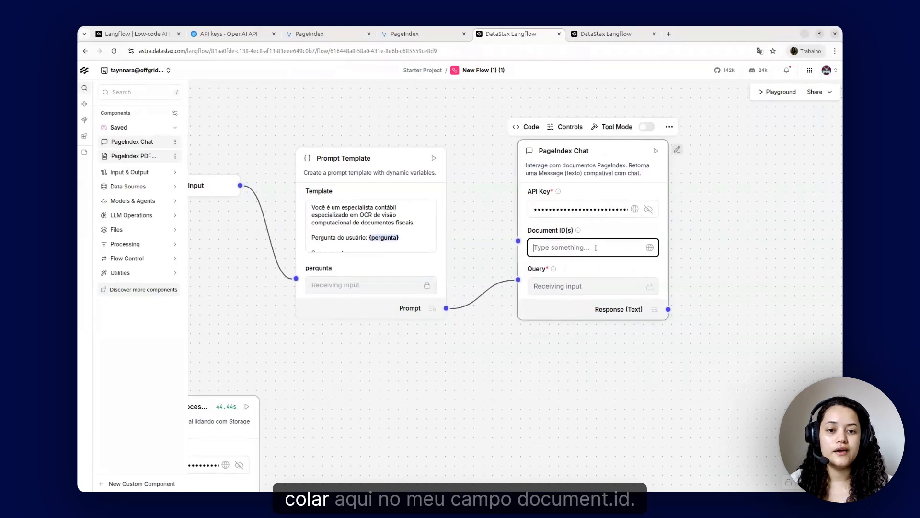
{"action": "key", "text": "ctrl+v"}
{"action": "left_click", "coordinate": [628, 233]}
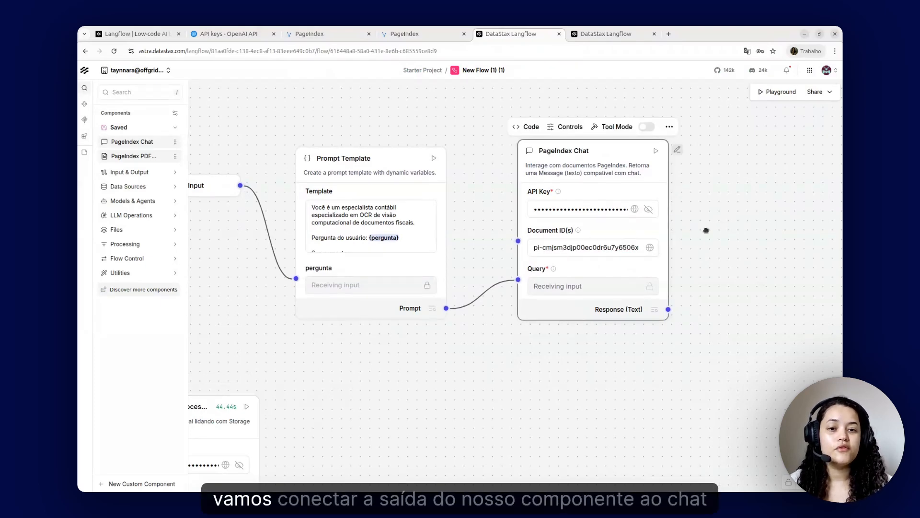
{"action": "left_click_drag", "start_coordinate": [706, 230], "coordinate": [608, 236]}
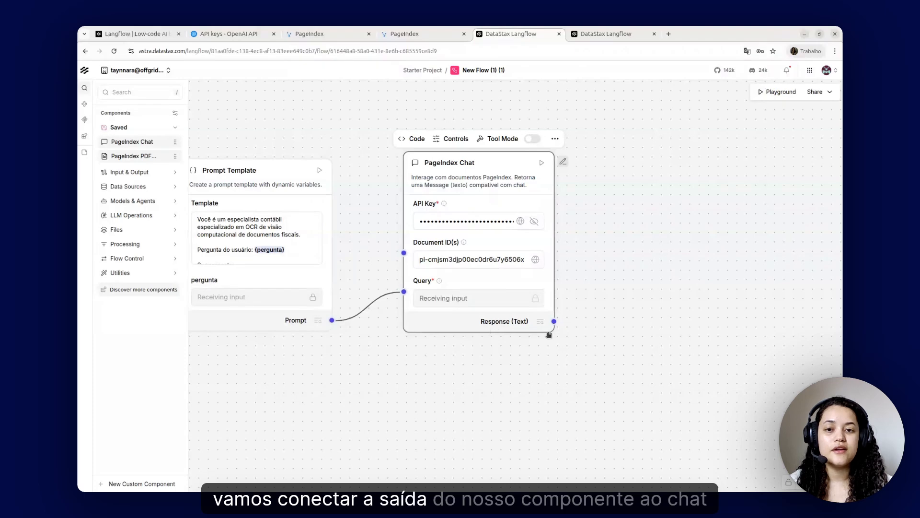
Step: Add a Chat Output component to the right of PageIndex Chat and connect the Response (Text) output to its input
{"action": "left_click", "coordinate": [161, 173]}
{"action": "left_click_drag", "start_coordinate": [135, 203], "coordinate": [666, 235]}
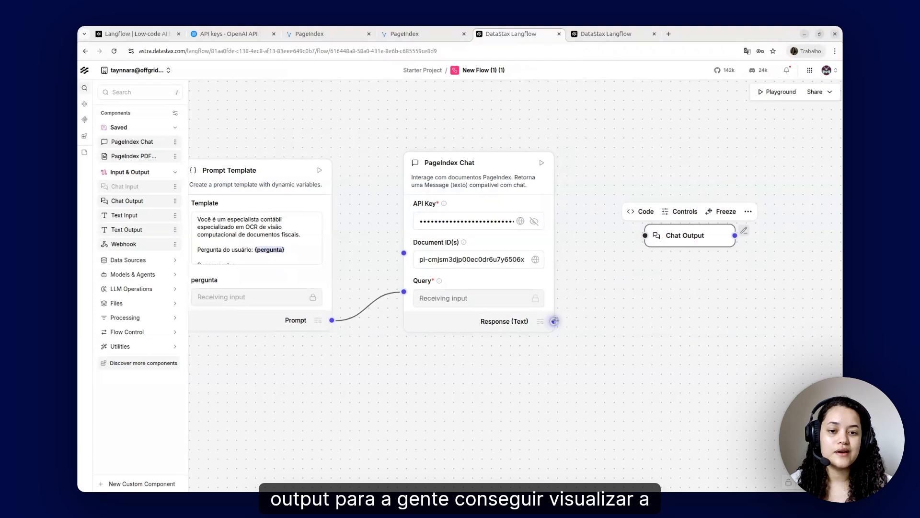
{"action": "left_click_drag", "start_coordinate": [555, 320], "coordinate": [600, 305]}
{"action": "left_click_drag", "start_coordinate": [646, 235], "coordinate": [646, 235]}
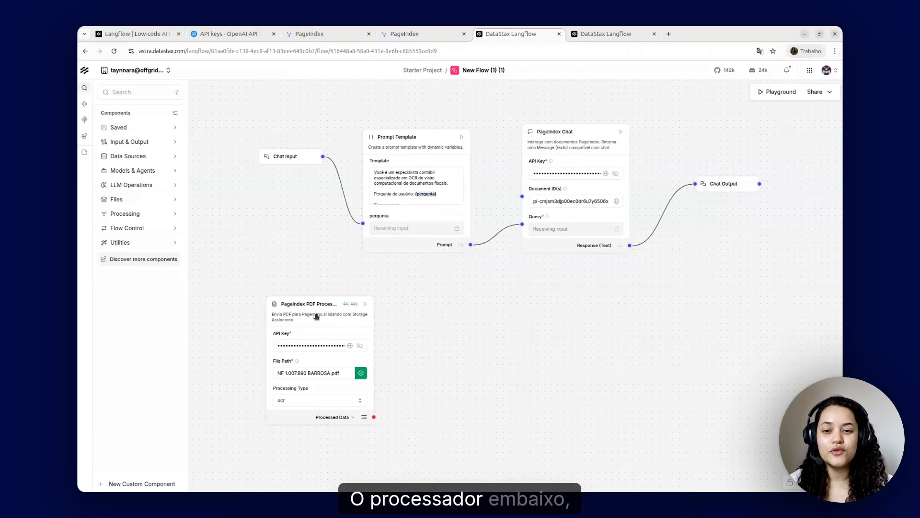
Step: Reposition the PageIndex PDF Processor component so it sits directly below Prompt Template, and deselect it
{"action": "left_click_drag", "start_coordinate": [316, 315], "coordinate": [372, 308]}
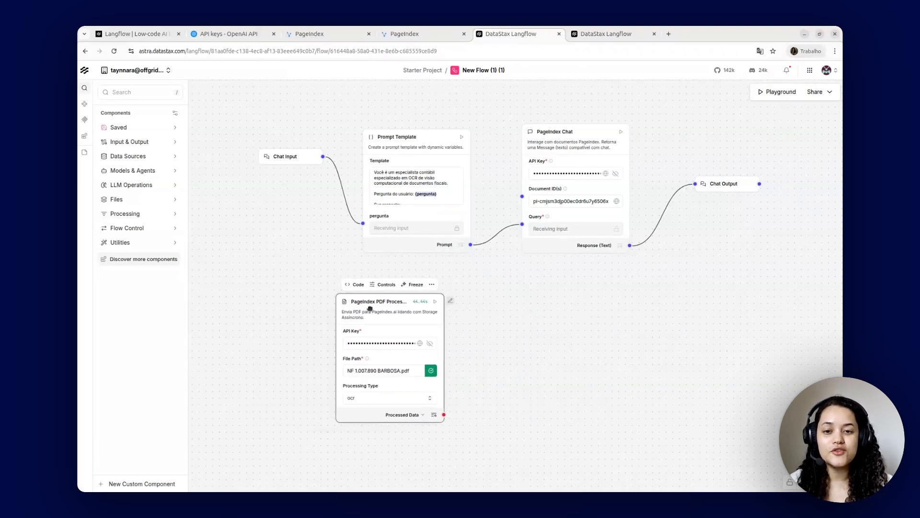
{"action": "left_click", "coordinate": [495, 329]}
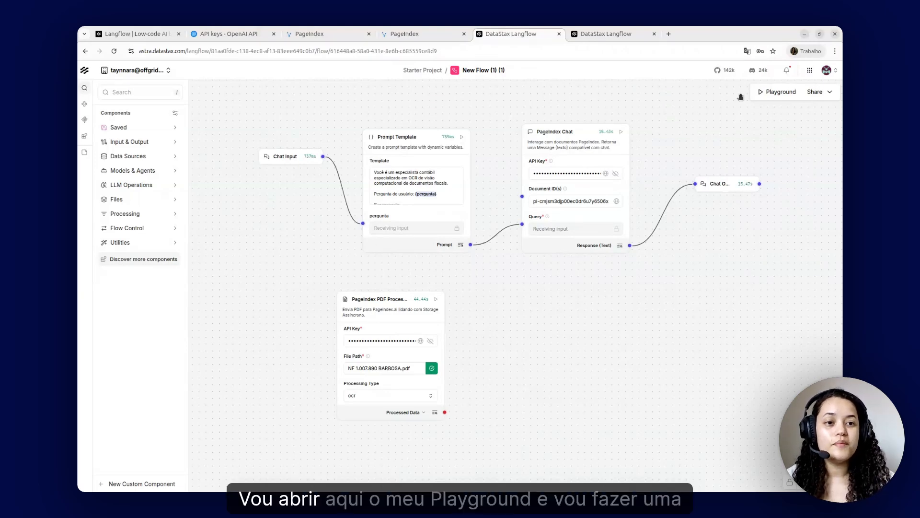
Step: Open the Playground and send the chat question "Quem assinou essa nota?"
{"action": "left_click", "coordinate": [776, 92]}
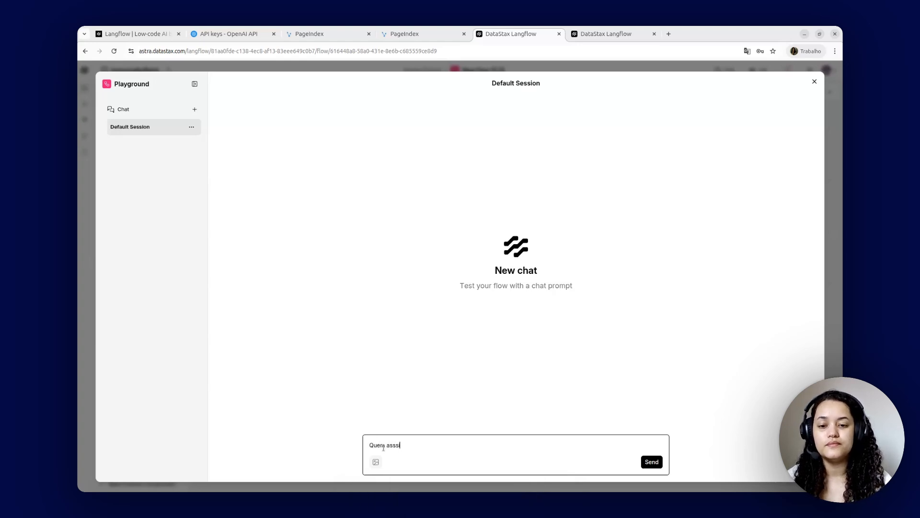
{"action": "type", "text": "nou e"}
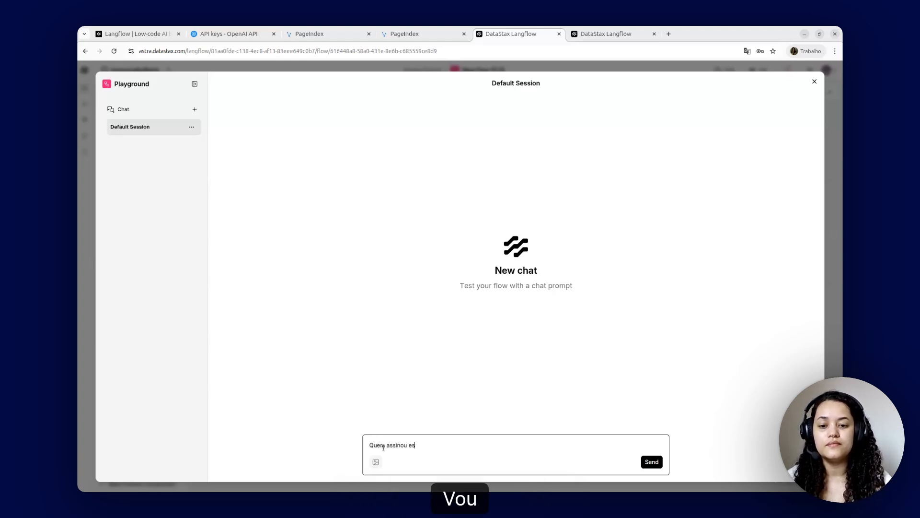
{"action": "type", "text": "ssa nota?"}
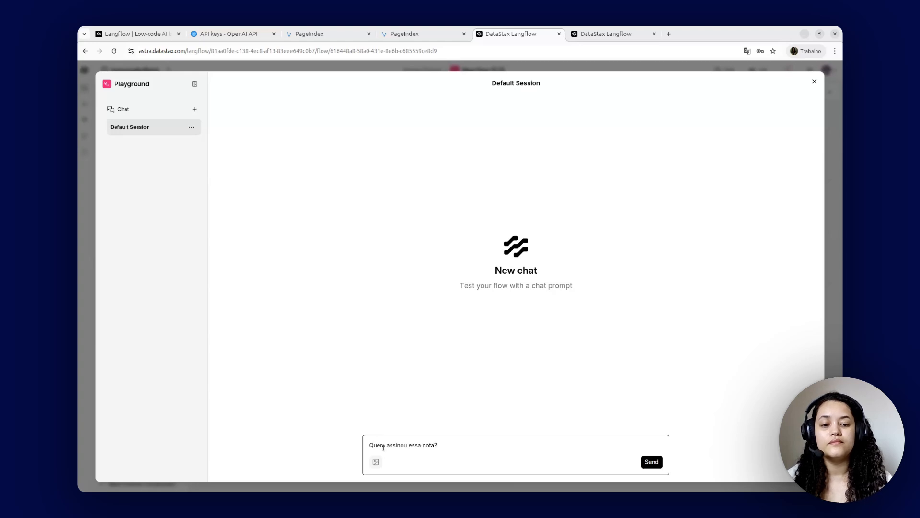
{"action": "key", "text": "Return"}
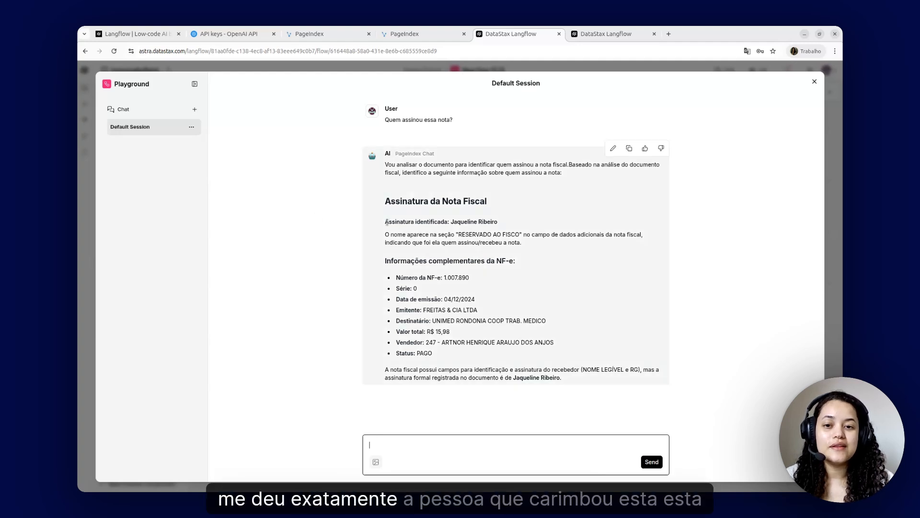
Step: Examine the identified signature and the complementary NF-e information in the chat answer
{"action": "left_click_drag", "start_coordinate": [385, 223], "coordinate": [502, 223]}
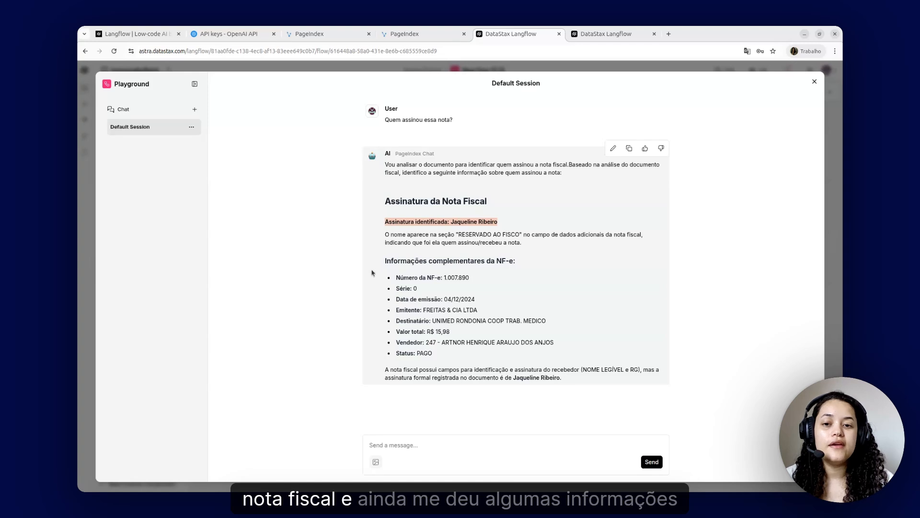
{"action": "left_click_drag", "start_coordinate": [373, 259], "coordinate": [511, 357]}
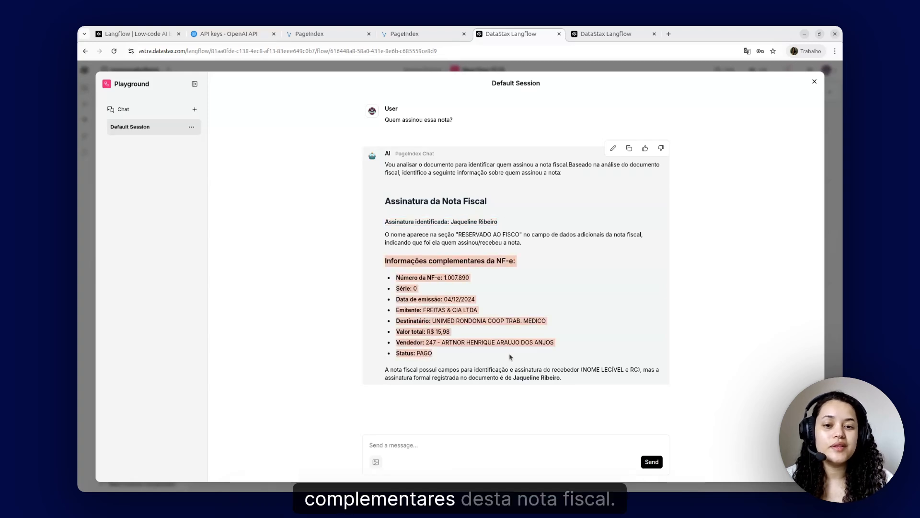
{"action": "left_click", "coordinate": [703, 262]}
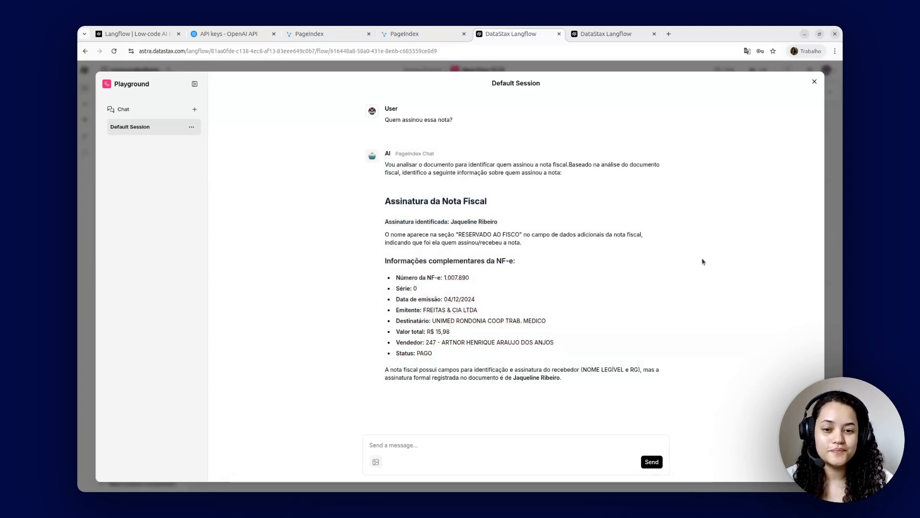